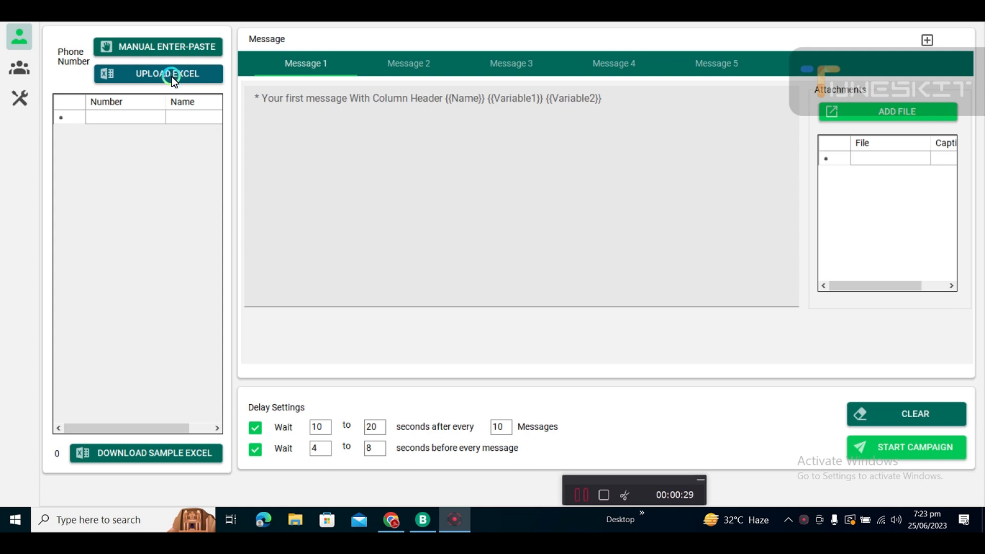
Open the Get Group Member tool and initiate the WhatsApp Web connection.
left_click(18, 103)
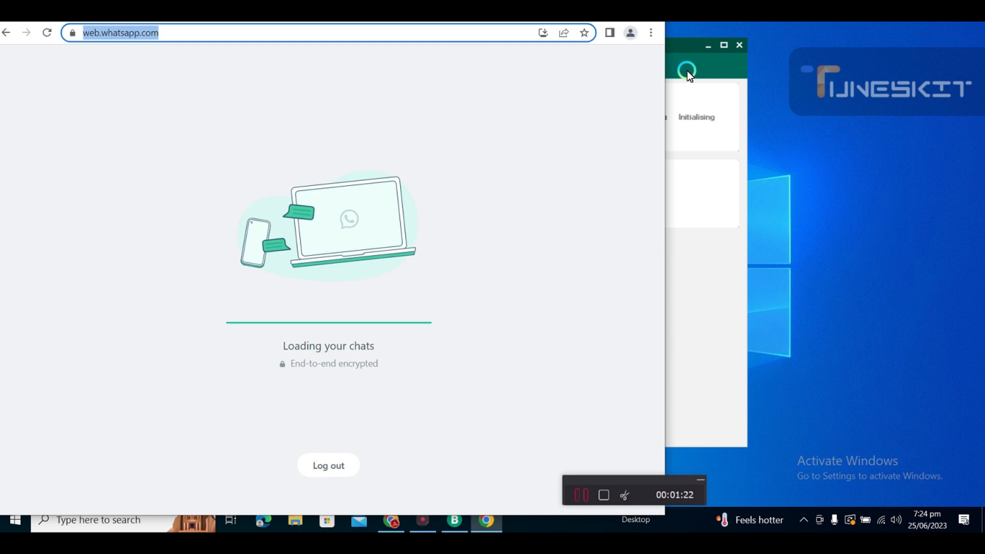
left_click(687, 71)
left_click(529, 126)
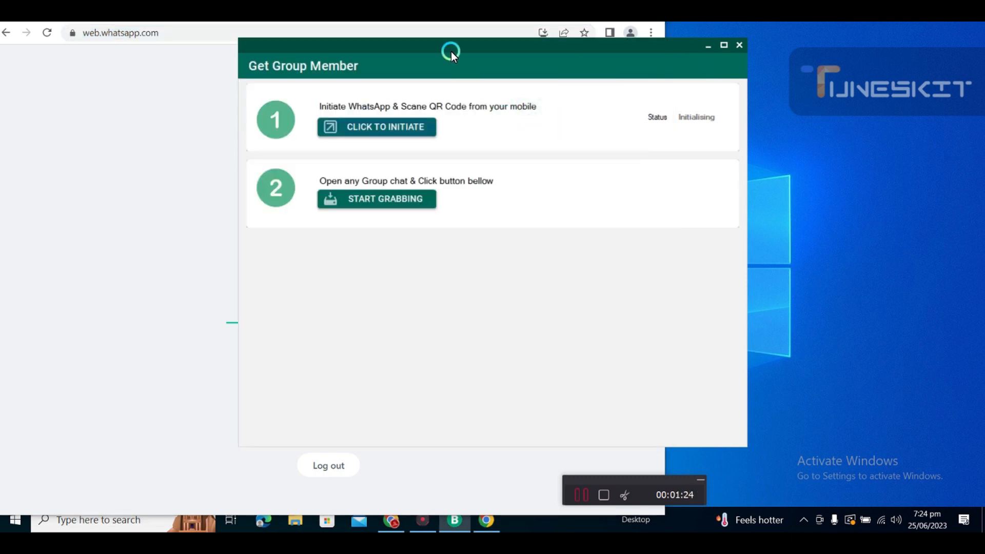
left_click_drag(453, 48, 440, 46)
left_click(507, 124)
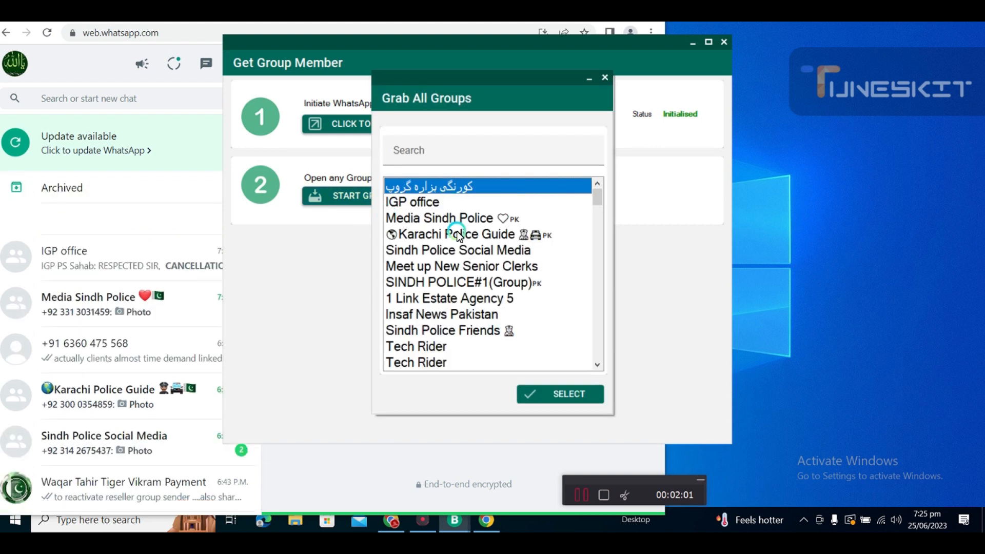
Pick the group Jobs Updates 2023 from the list of all groups and confirm the selection.
scroll(596, 239, "down", 1)
scroll(596, 239, "down", 10)
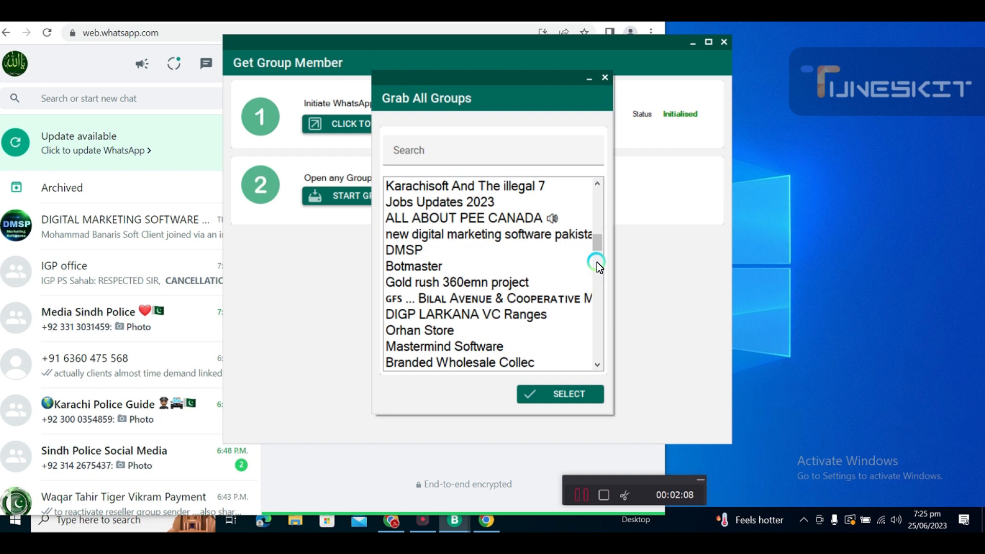
left_click(476, 204)
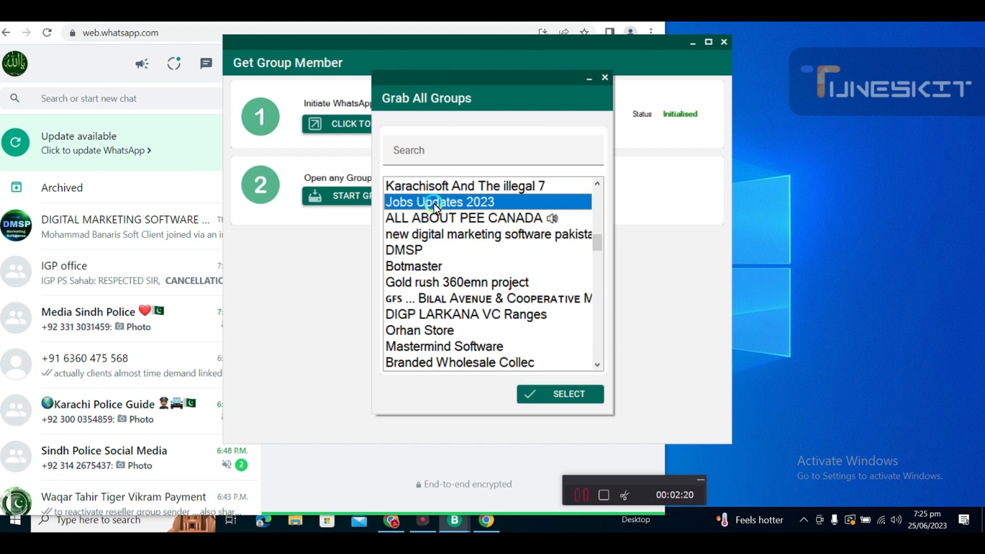
left_click(552, 395)
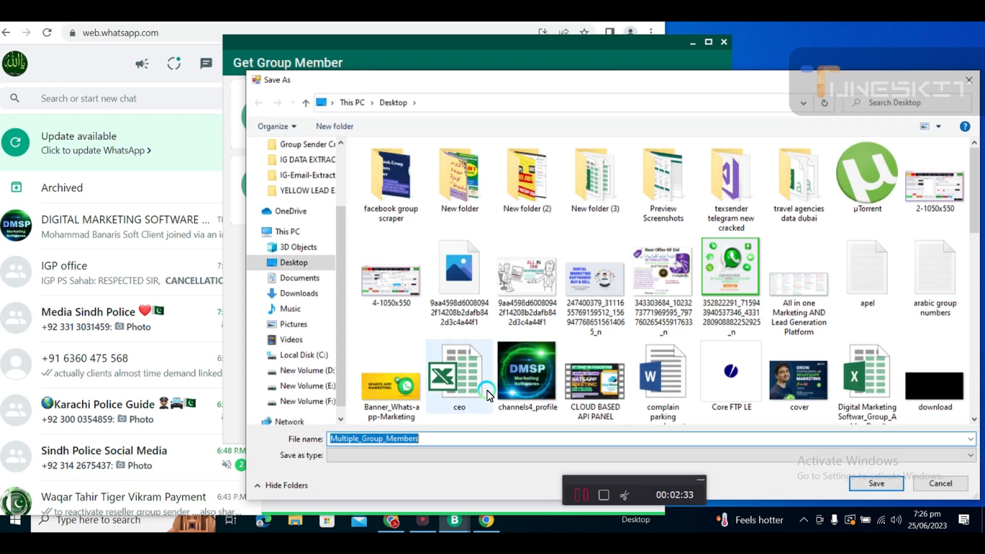
Save the grabbed members to the Desktop as "job update 2023 group phone number".
left_click(296, 259)
left_click(442, 440)
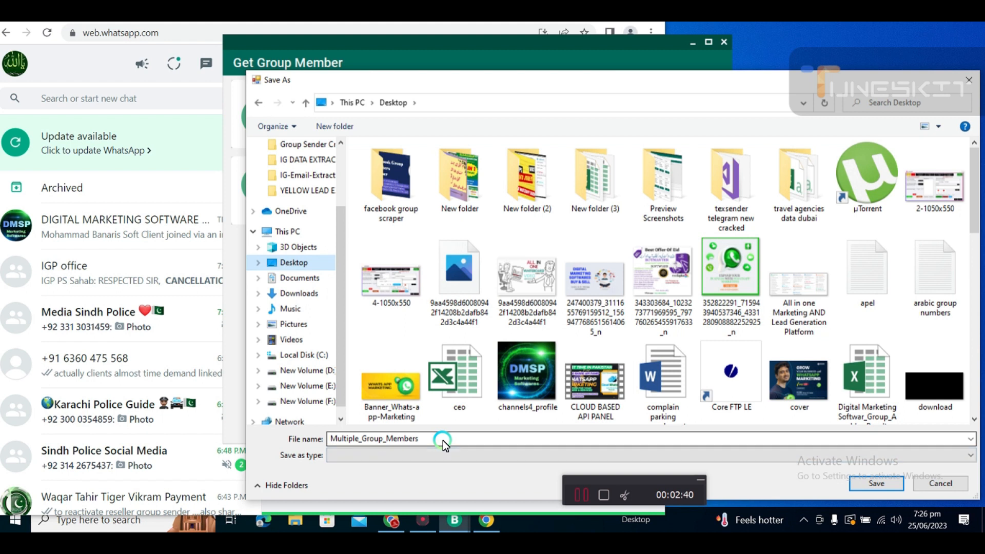
double_click(442, 440)
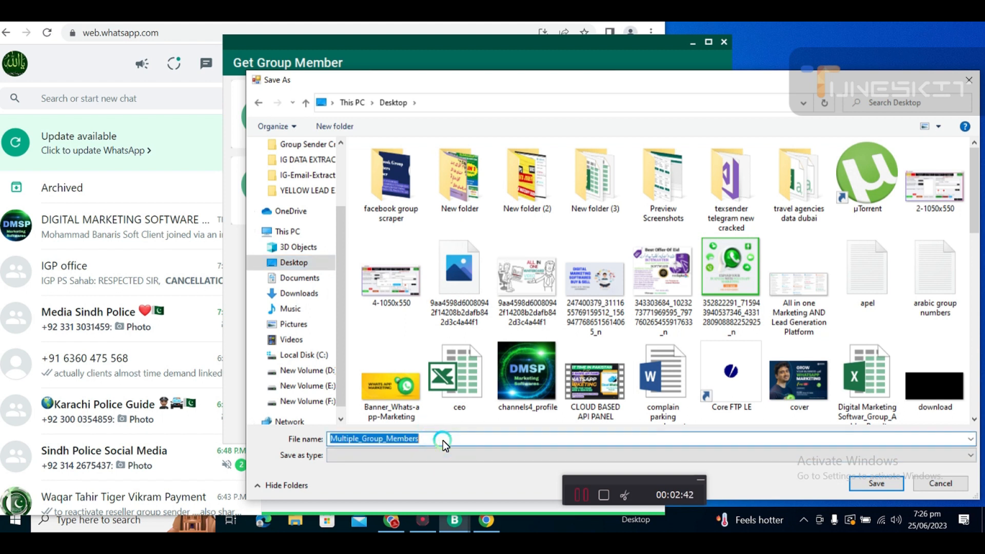
type("job")
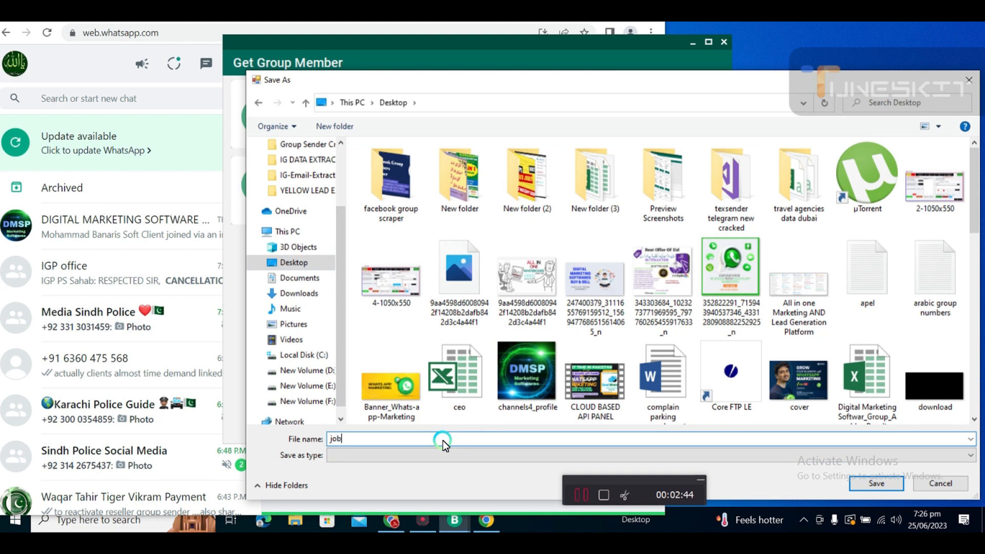
type(" update 2023 group phone number")
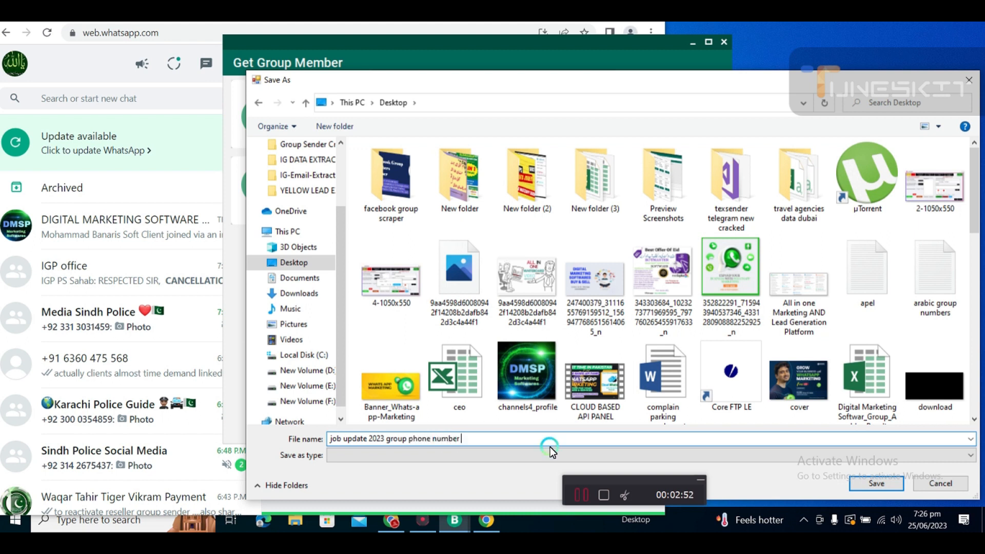
left_click(878, 484)
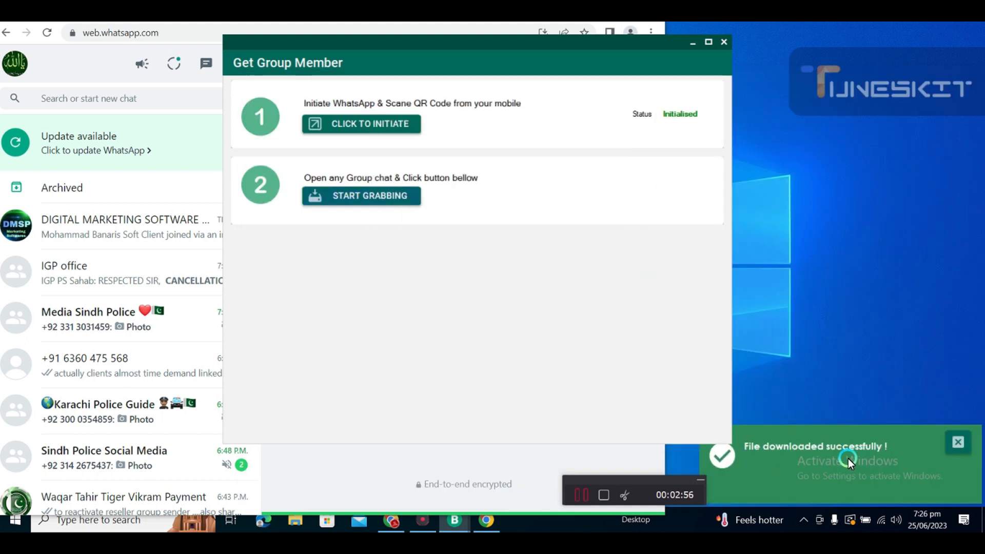
Close the grabber and upload the job update 2023 group phone number Excel file as the sender's phone number list.
left_click(724, 42)
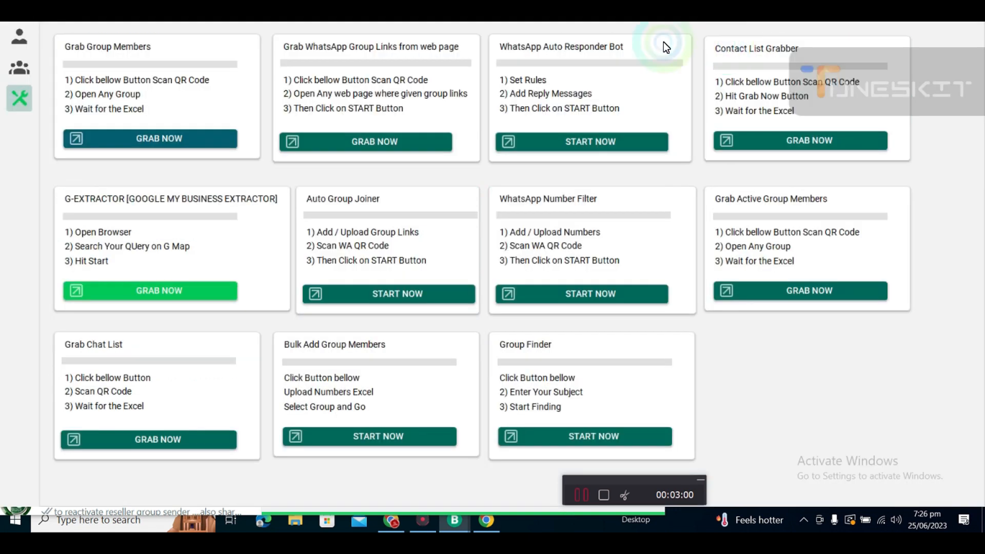
left_click(18, 41)
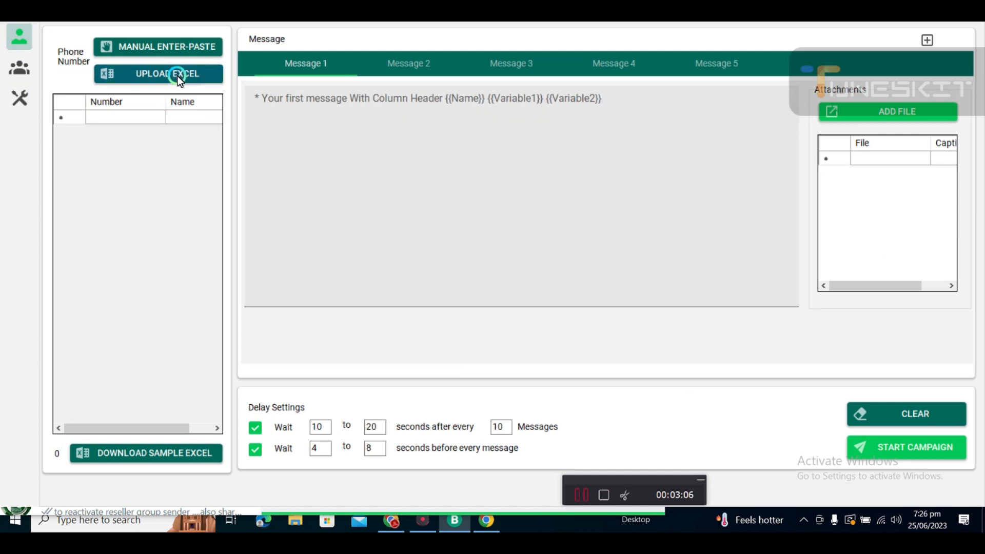
left_click(177, 76)
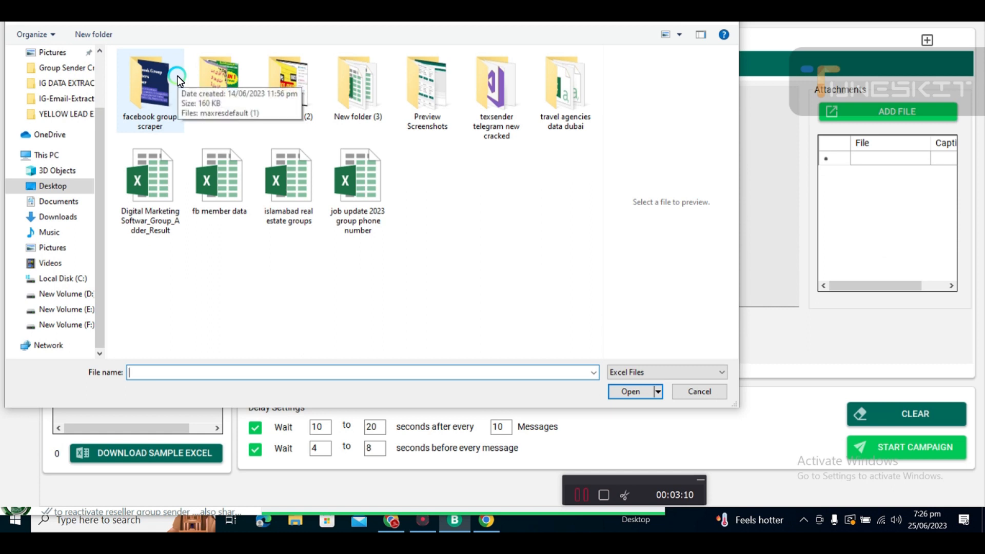
left_click(368, 218)
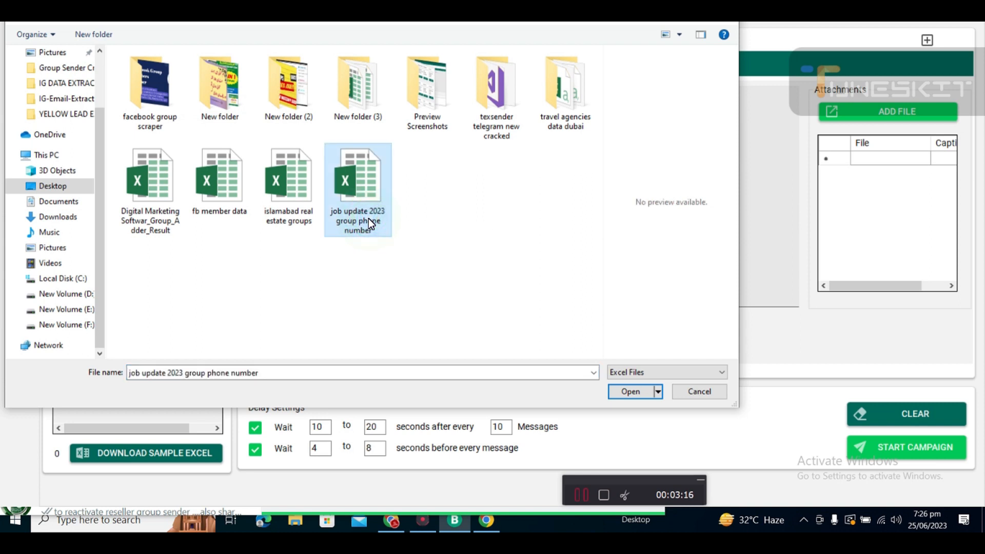
left_click(631, 391)
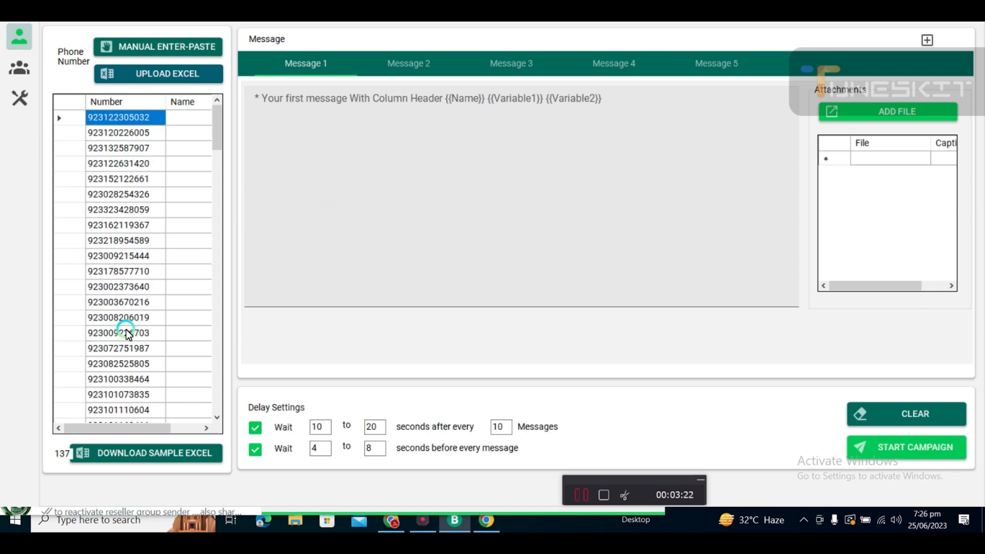
Insert the greeting key marker {{ KEY : hi | hello | hi there | greetings }} into Message 1.
left_click(368, 157)
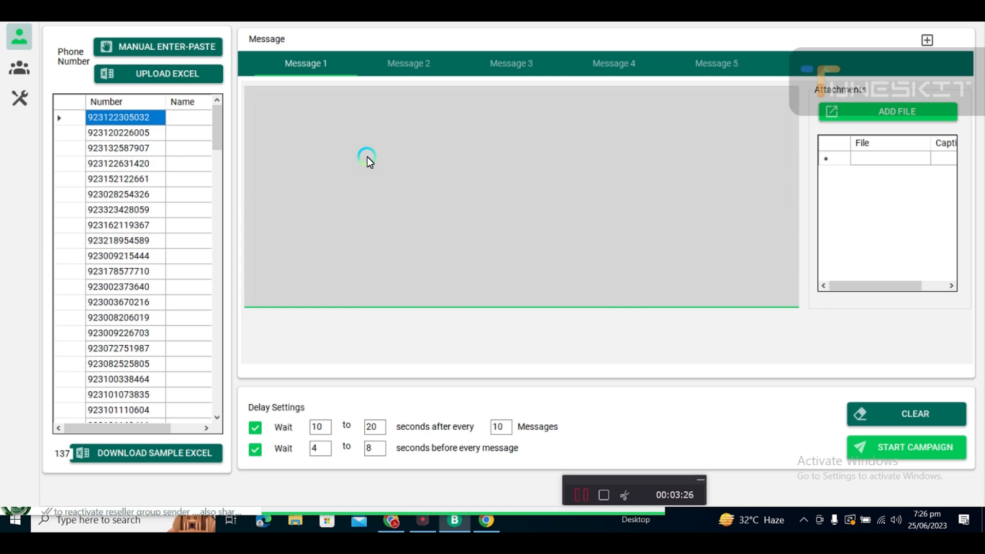
left_click(928, 40)
left_click(927, 45)
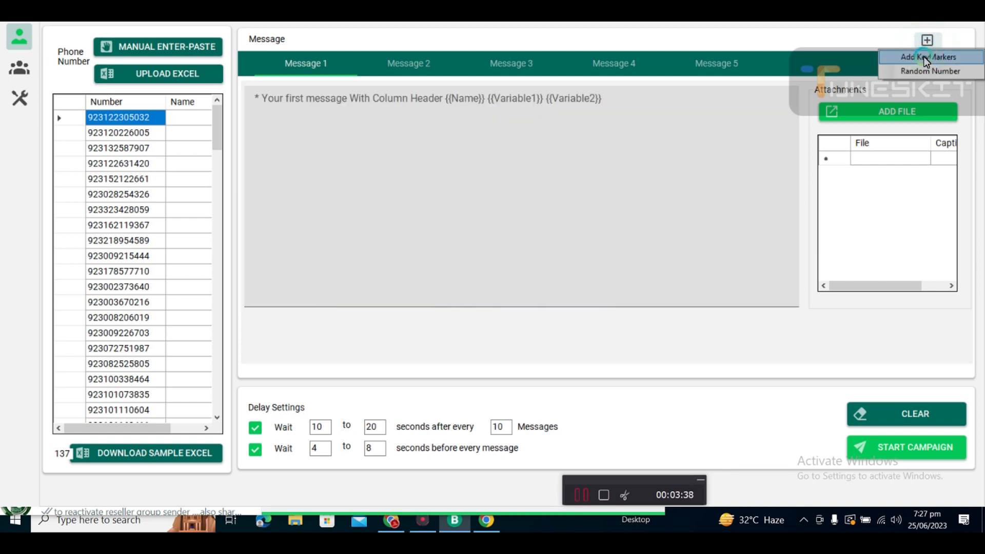
left_click(923, 56)
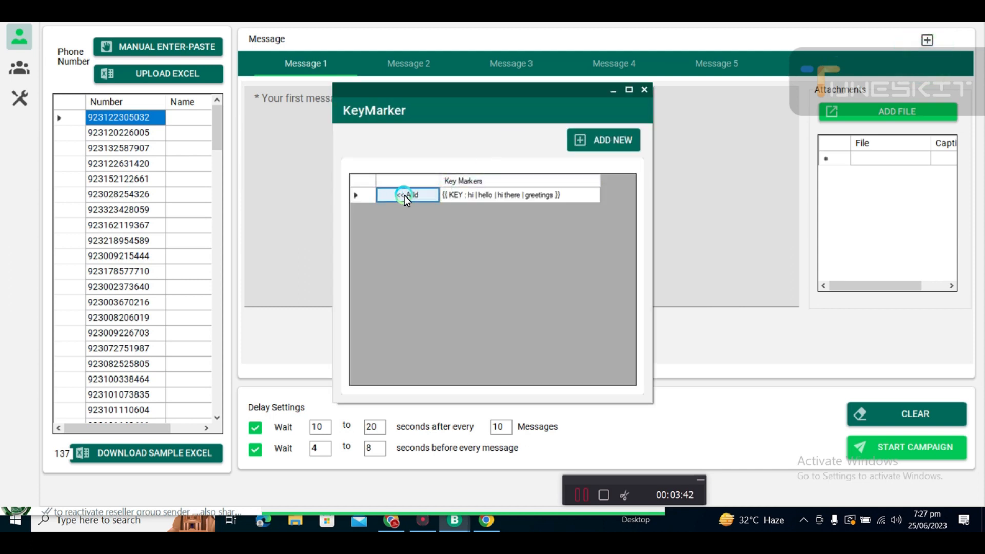
left_click(407, 196)
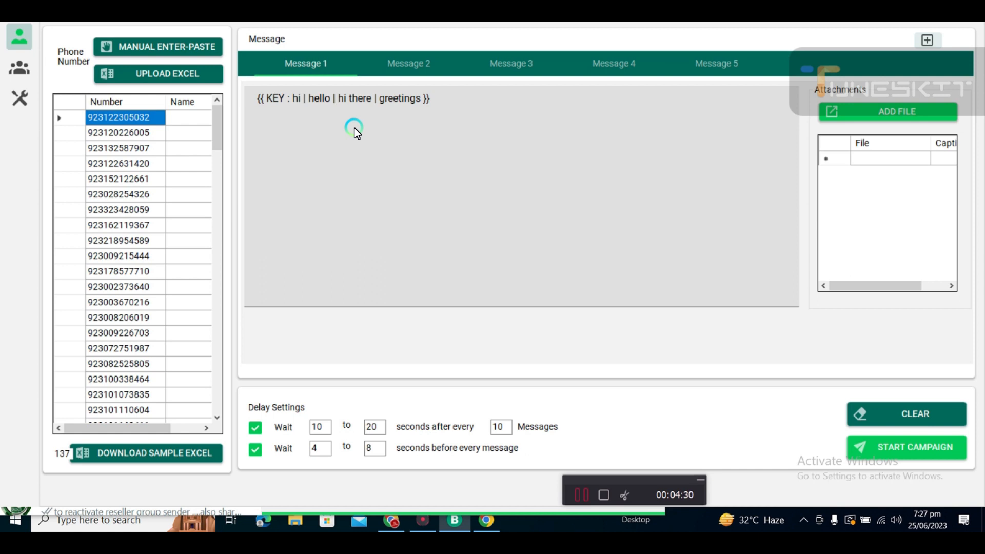
Add the line "Now Promote your Business with Whatsapp Marketing Software" below the key marker.
left_click(456, 95)
key("Return")
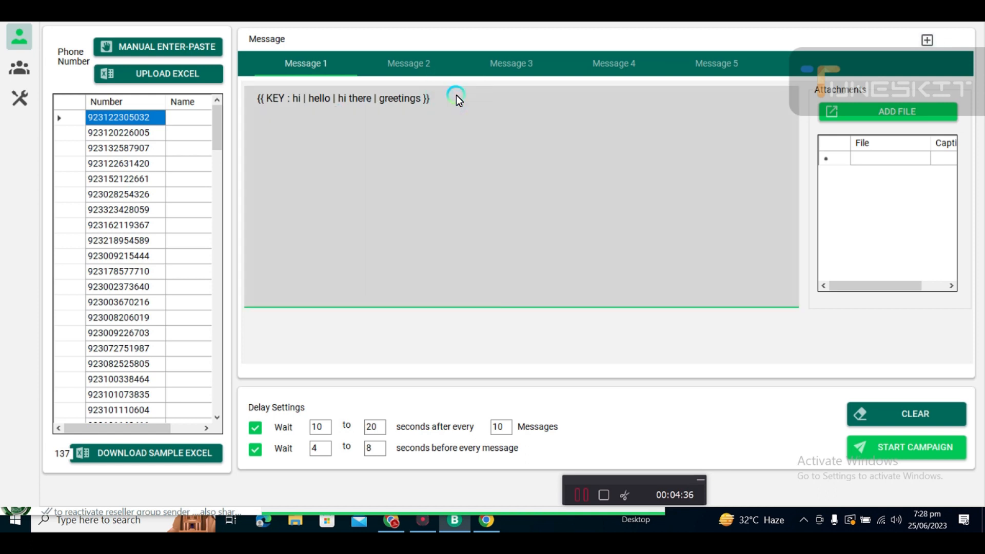
type("Now Promote your Whatsa")
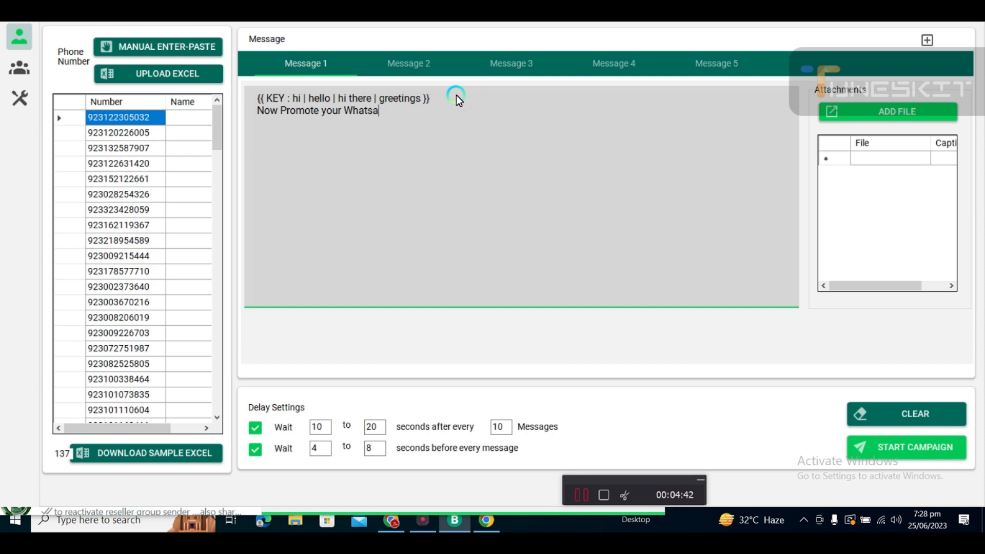
type("pp with Whats")
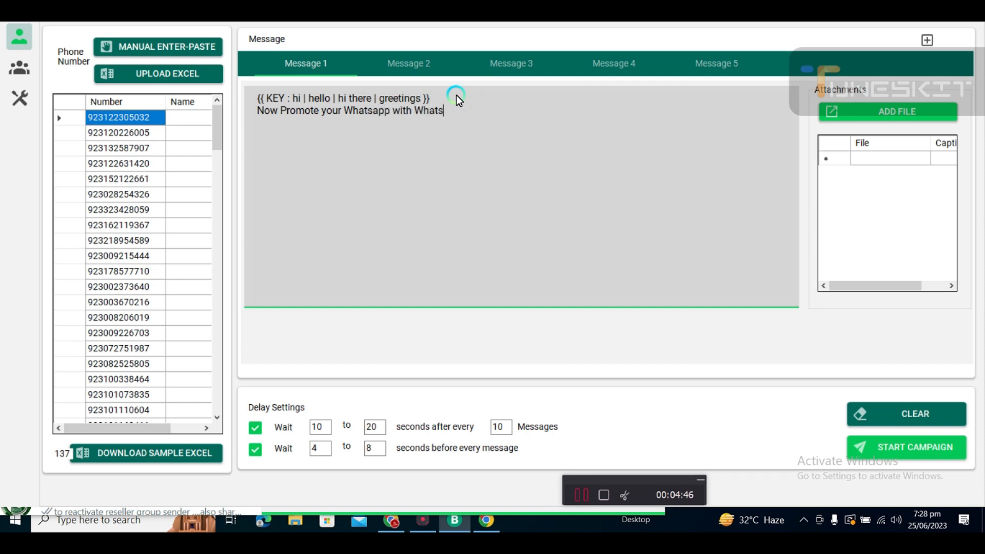
key("BackSpace")
key("BackSpace")
key("BackSpace")
key("BackSpace")
key("BackSpace")
key("BackSpace")
key("BackSpace")
key("BackSpace")
key("BackSpace")
key("BackSpace")
key("BackSpace")
key("BackSpace")
key("BackSpace")
key("BackSpace")
key("BackSpace")
key("BackSpace")
key("BackSpace")
key("BackSpace")
key("BackSpace")
type("Business with Whatsapp")
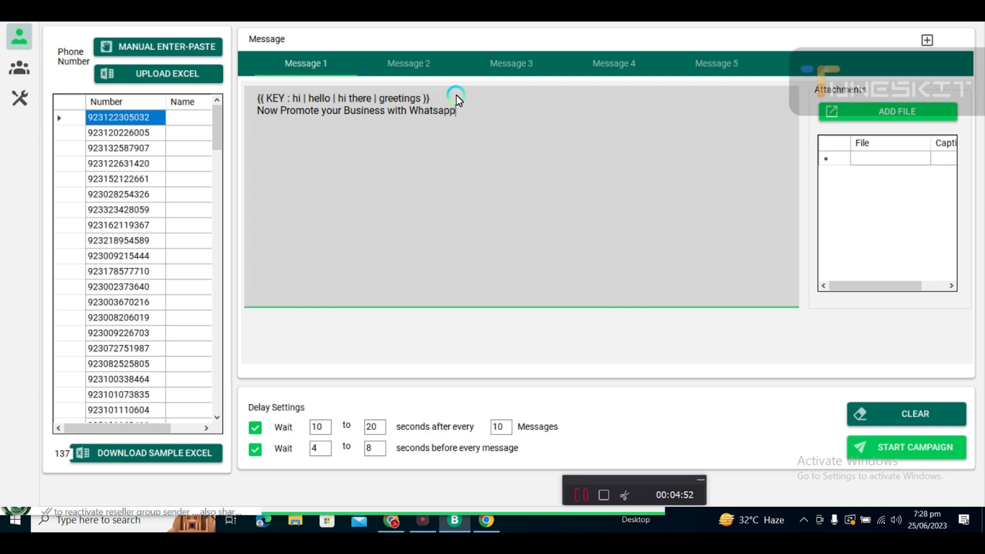
type(" Marketing Software ")
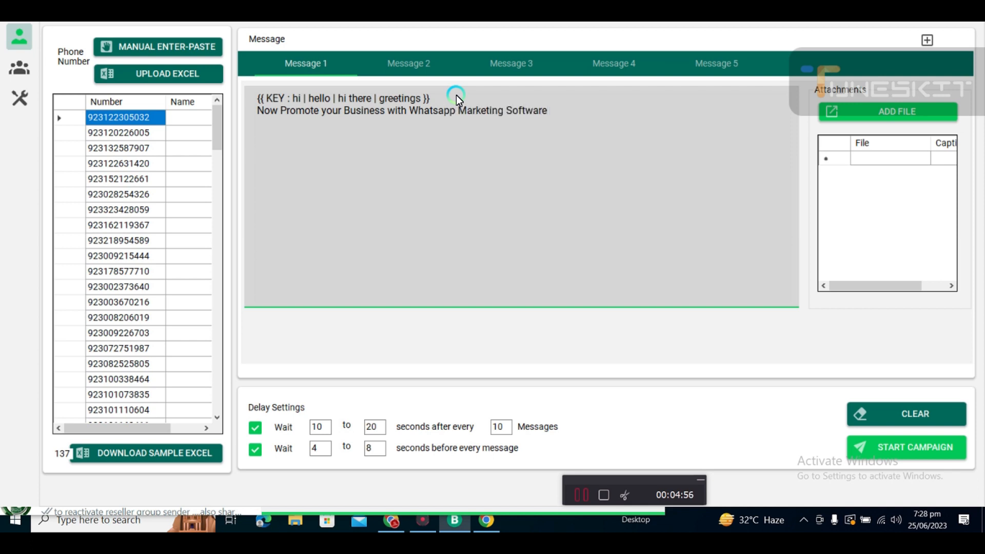
type("for more informati")
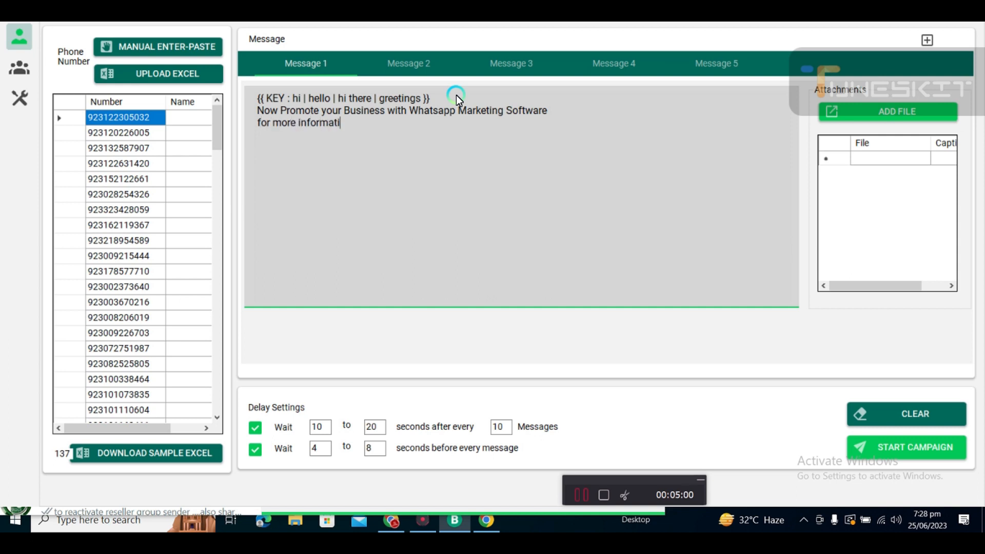
type("on please")
Add the lines "for more information please" and "Whatsapp now" followed by the contact phone number.
key("Return")
type("Whatsapp now")
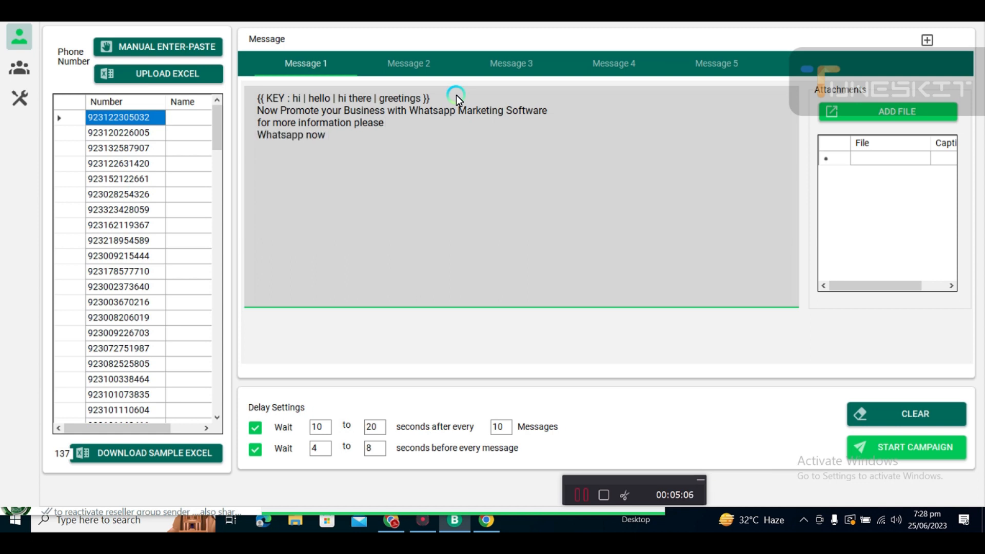
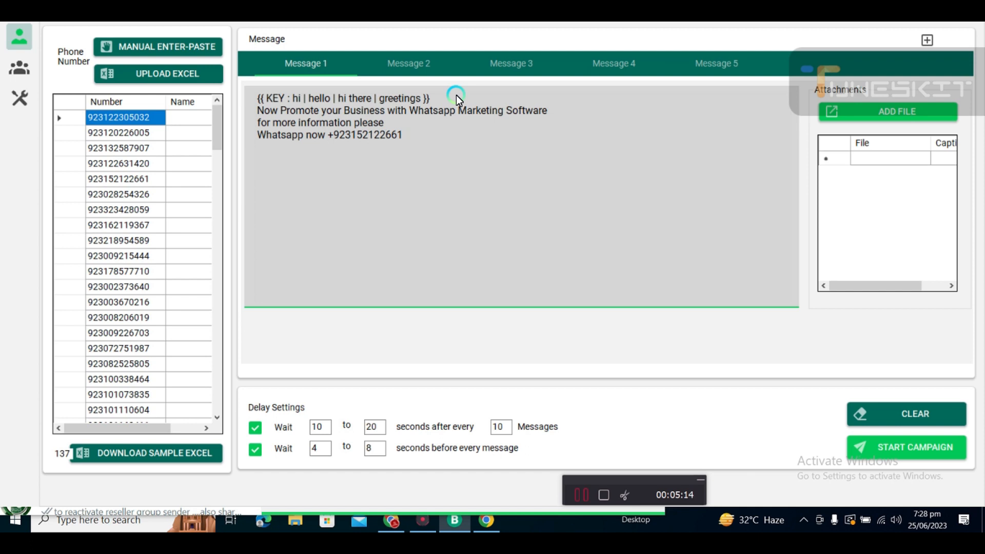
key("Return")
Insert a random number marker at the end of the message.
left_click(926, 40)
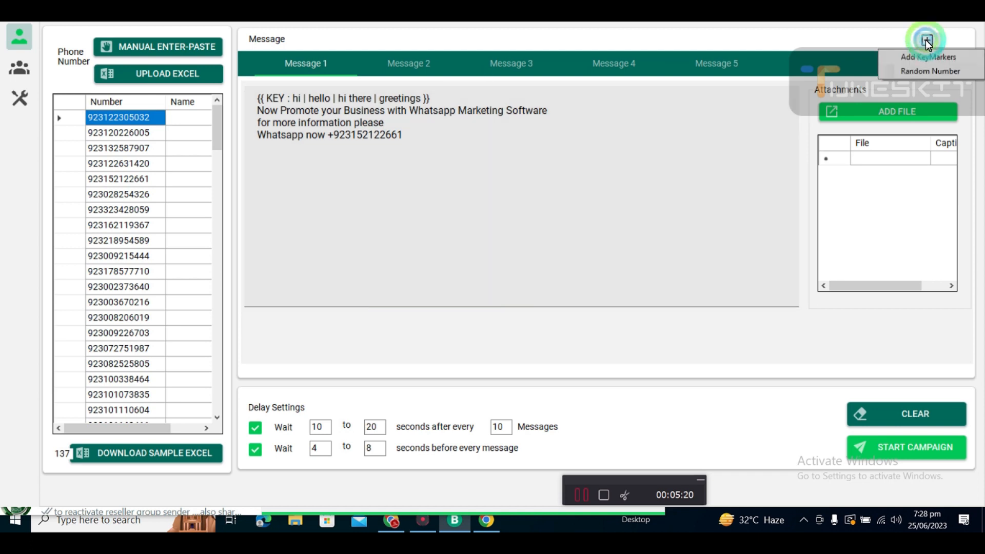
left_click(916, 71)
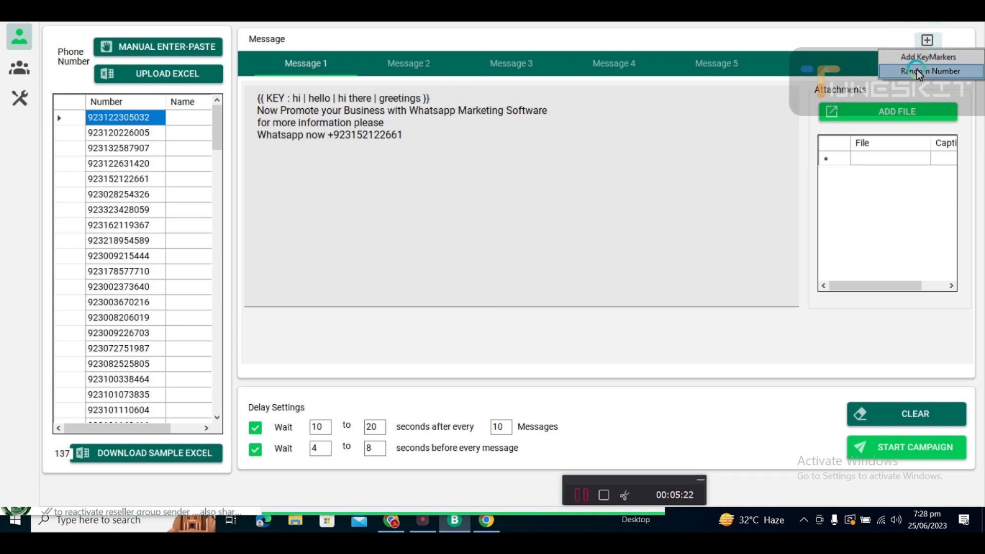
left_click(909, 70)
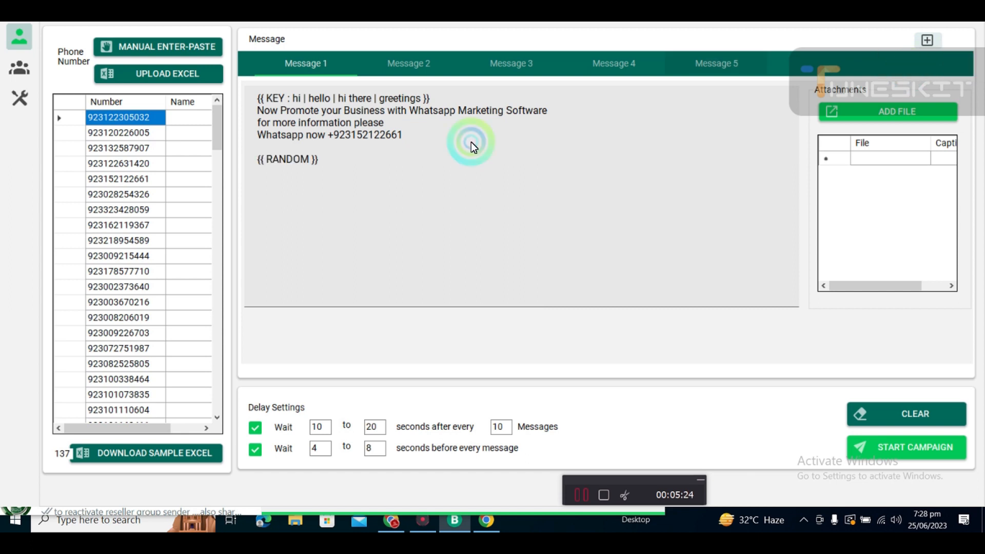
Insert an empty line directly after the key marker line.
left_click(337, 152)
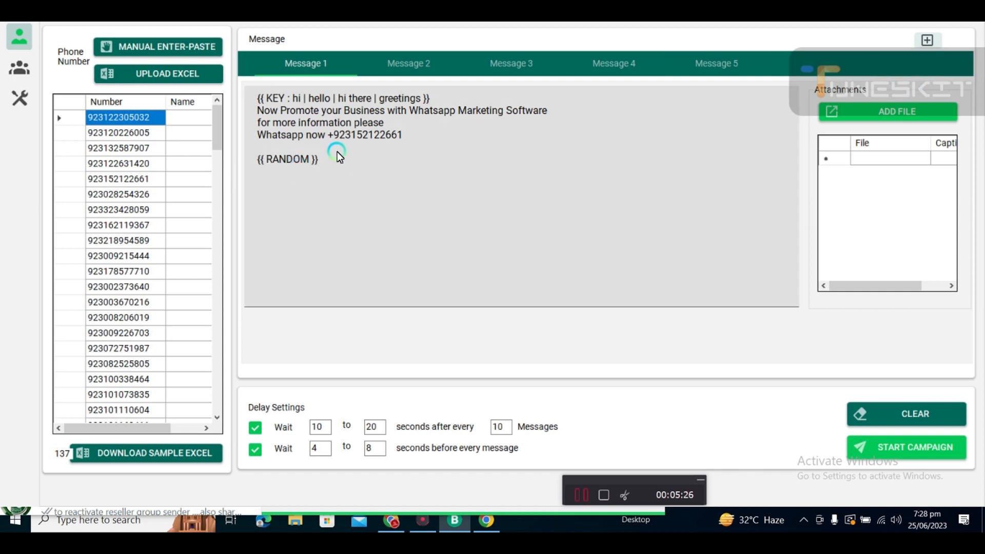
left_click(276, 148)
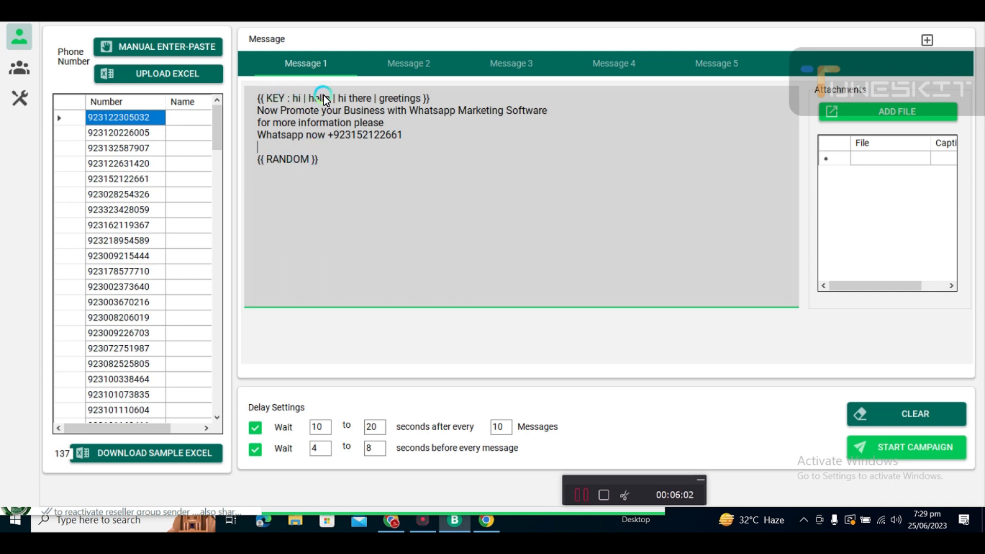
left_click(457, 91)
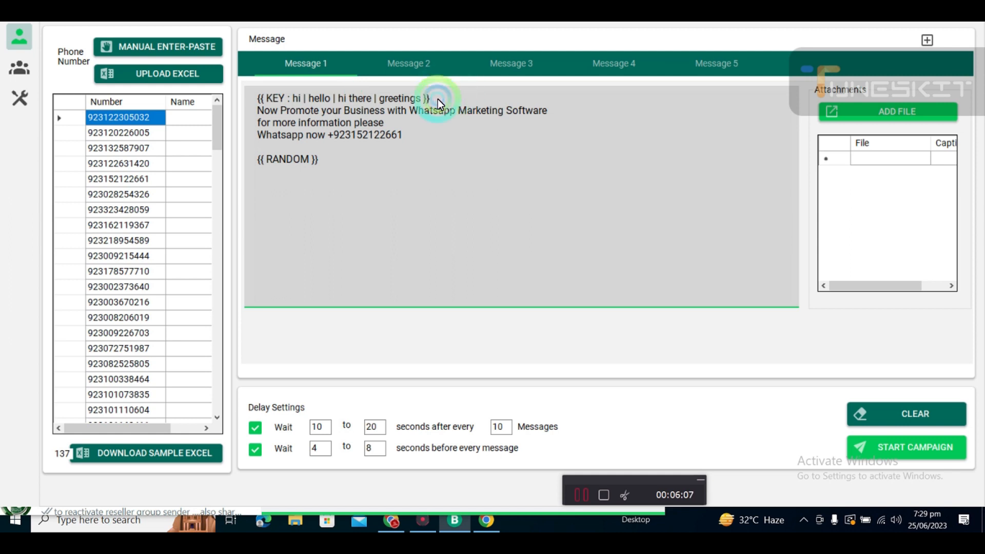
key("Return")
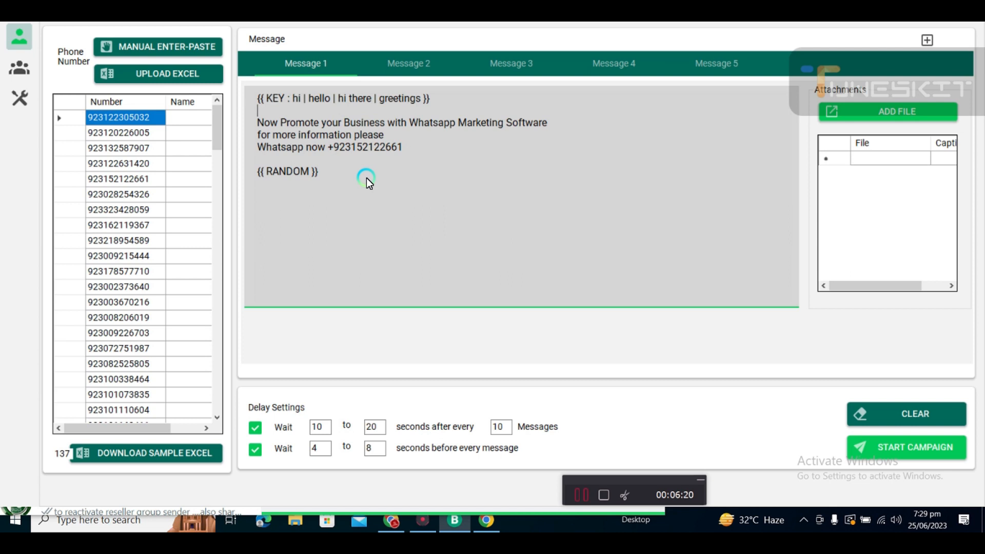
Attach the Banner_Whats-app-Marketing image file to the message.
left_click(901, 114)
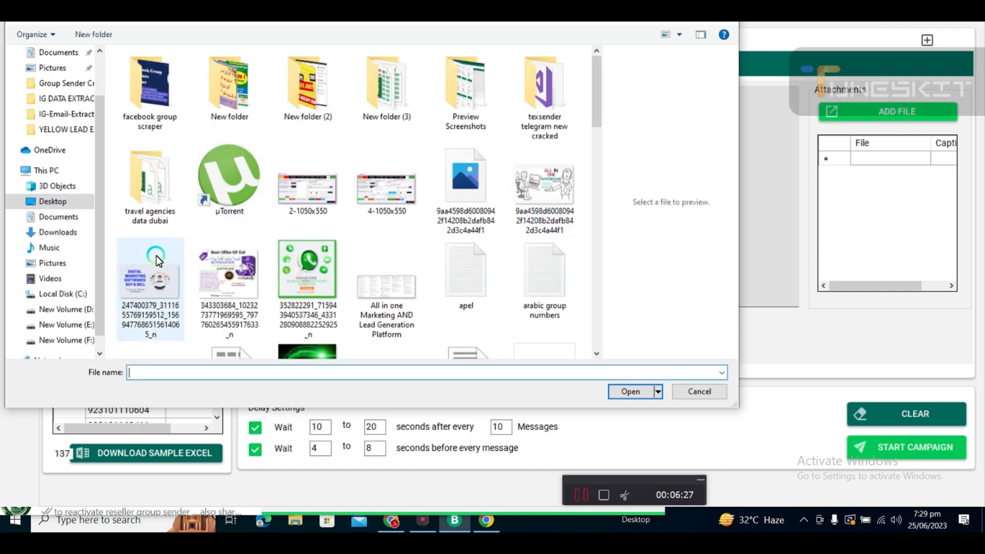
left_click_drag(596, 103, 600, 170)
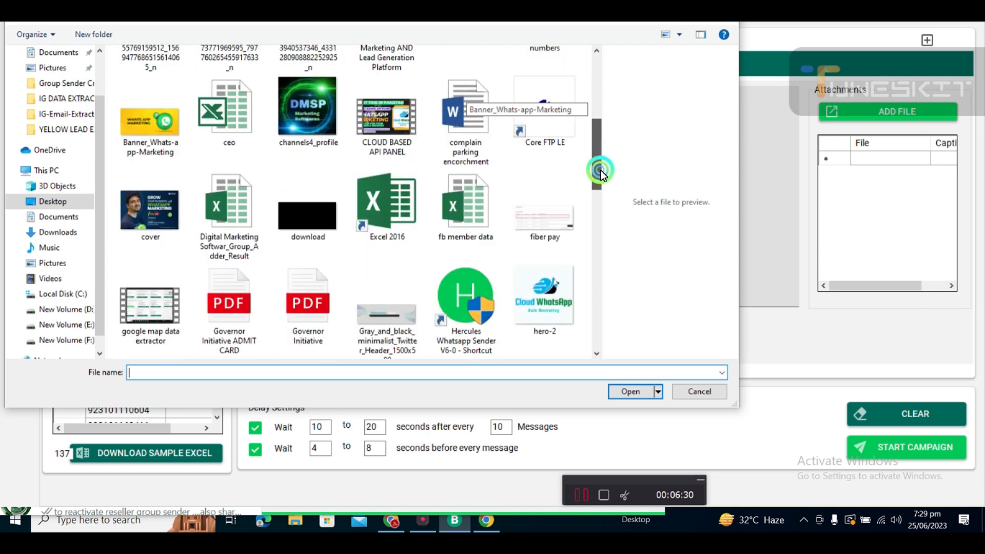
left_click(132, 123)
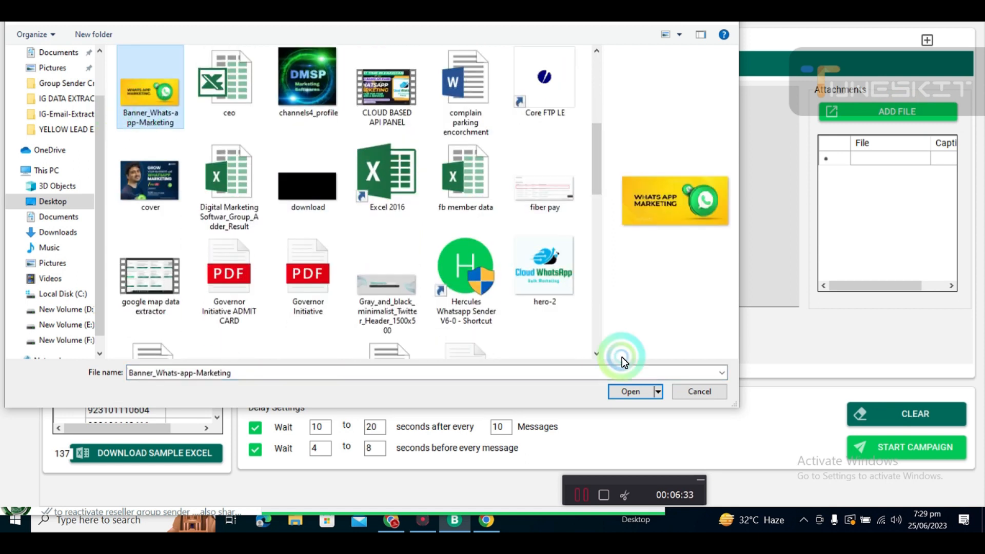
left_click(629, 393)
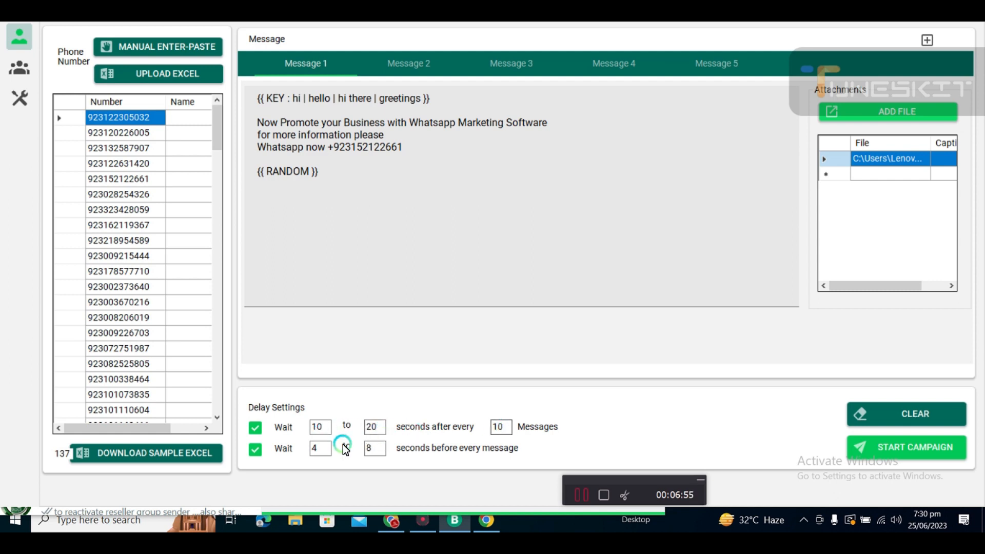
Set the wait before every message to 50 to 125 seconds.
left_click(317, 447)
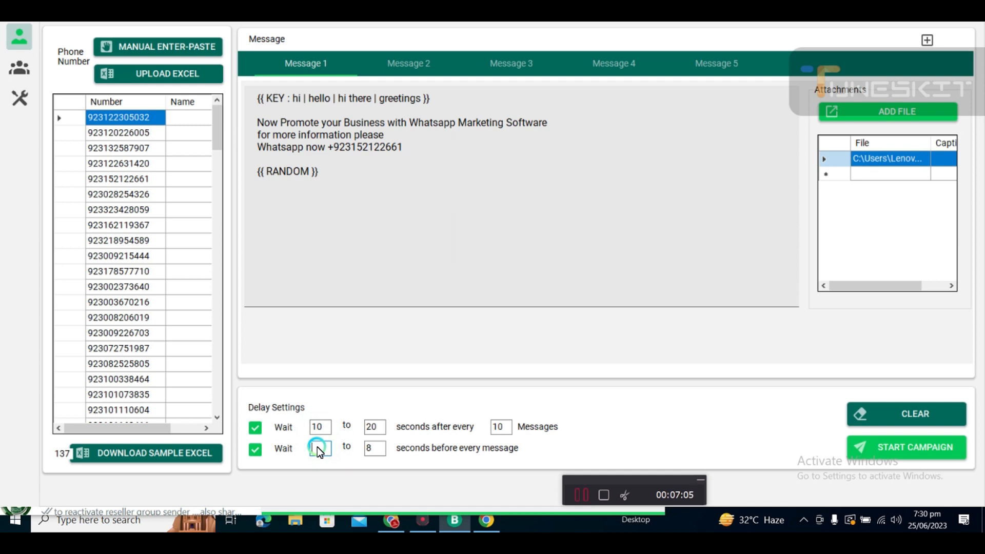
left_click(380, 448)
key("BackSpace")
type("125")
Launch the campaign under the name 1 and start sending the messages.
left_click(912, 448)
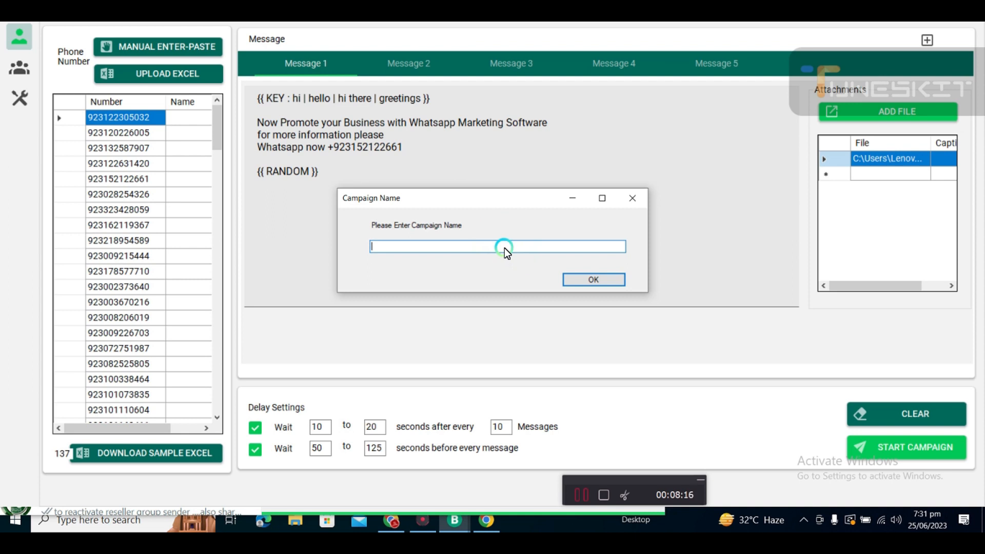
type("1")
left_click(587, 269)
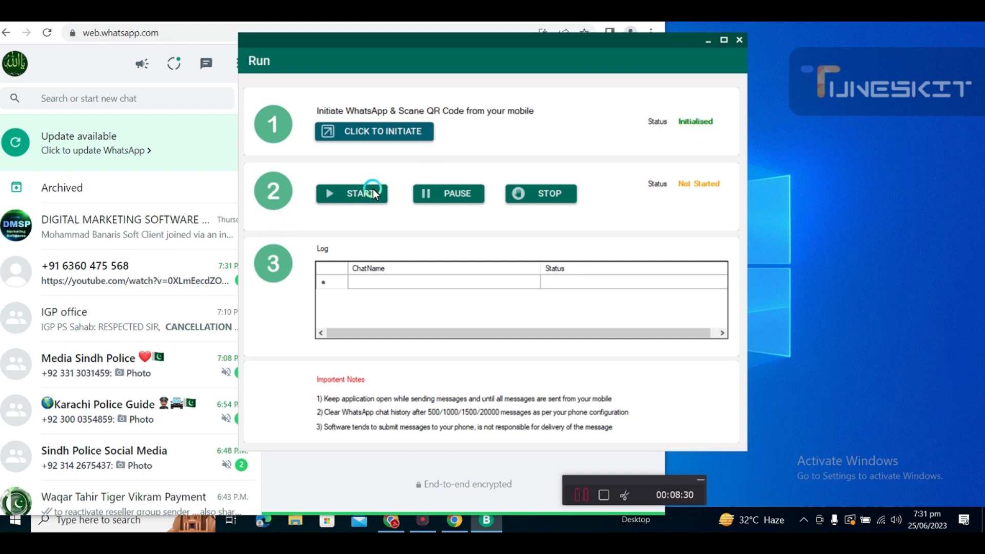
left_click(346, 194)
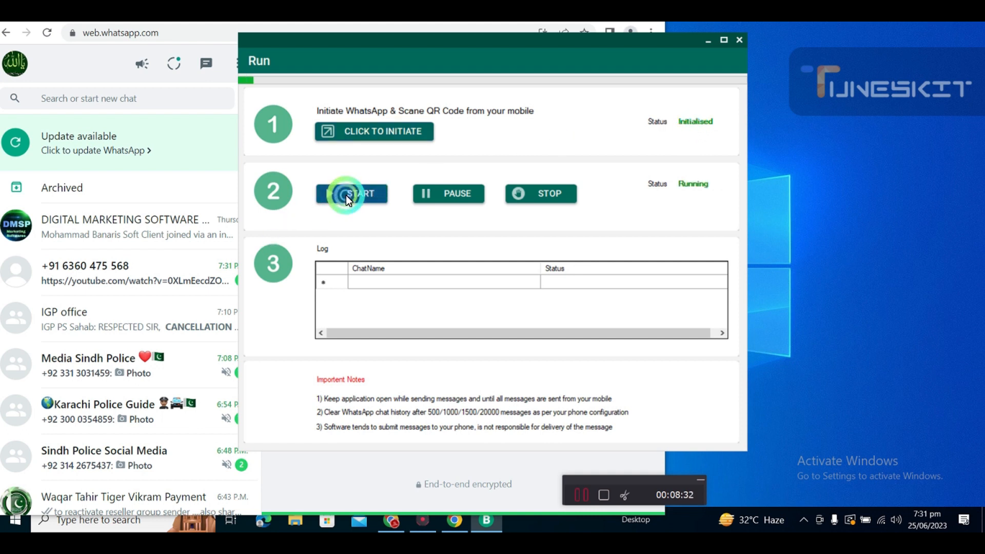
left_click(620, 482)
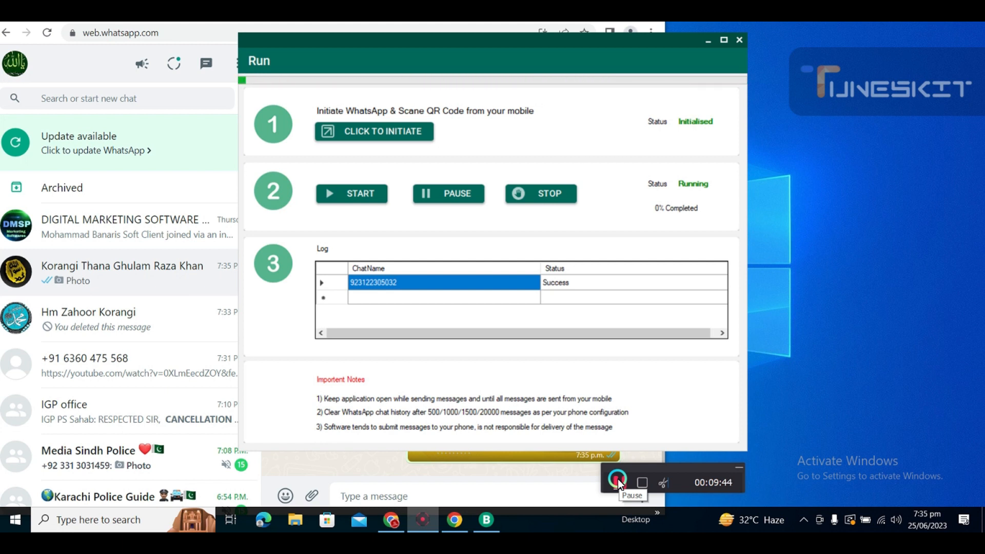
left_click(618, 480)
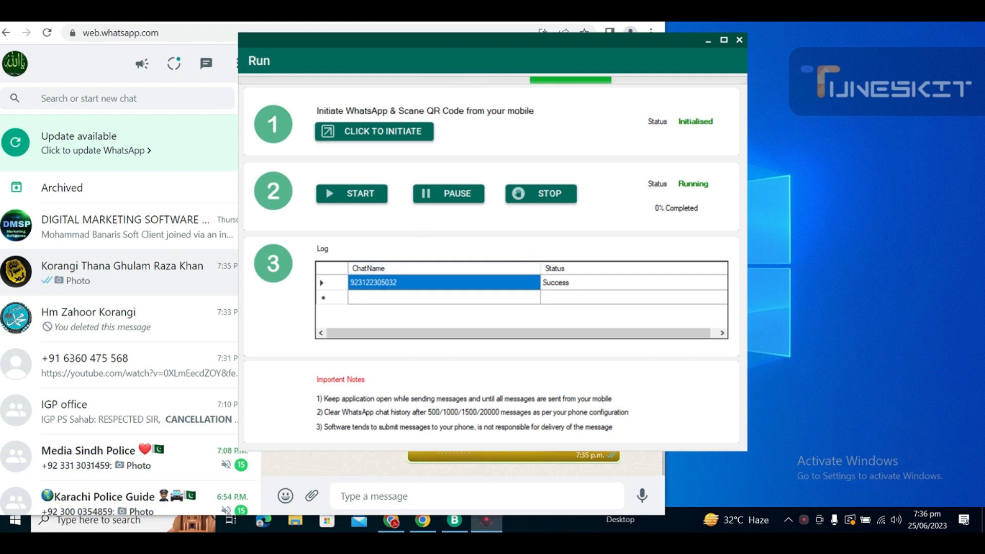
left_click_drag(462, 130, 783, 480)
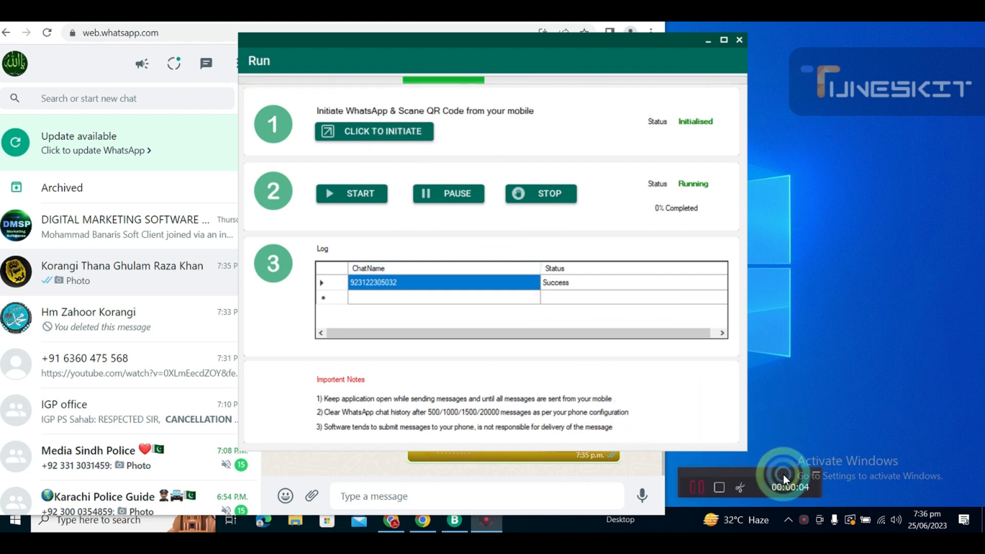